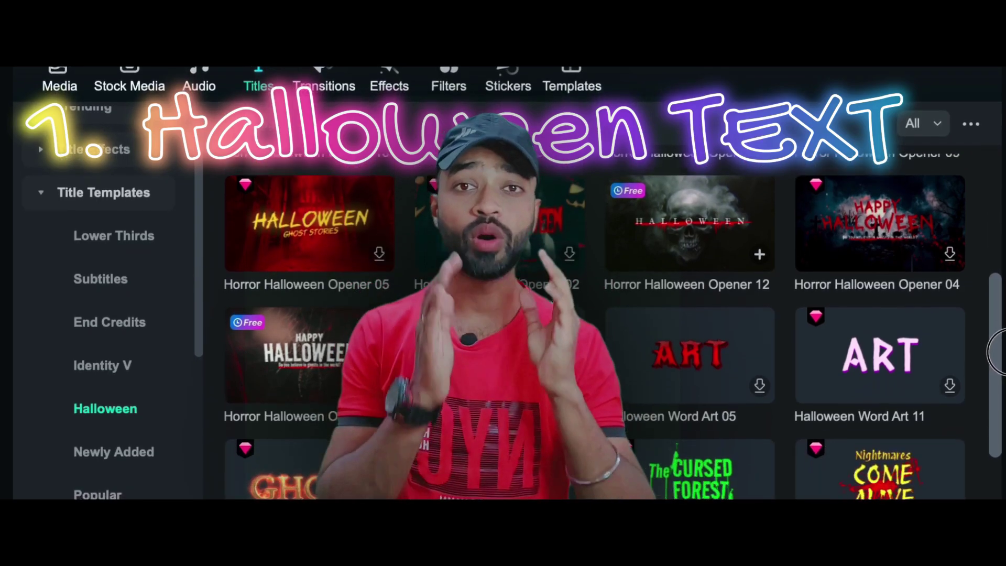
left_click_drag(996, 397, 996, 440)
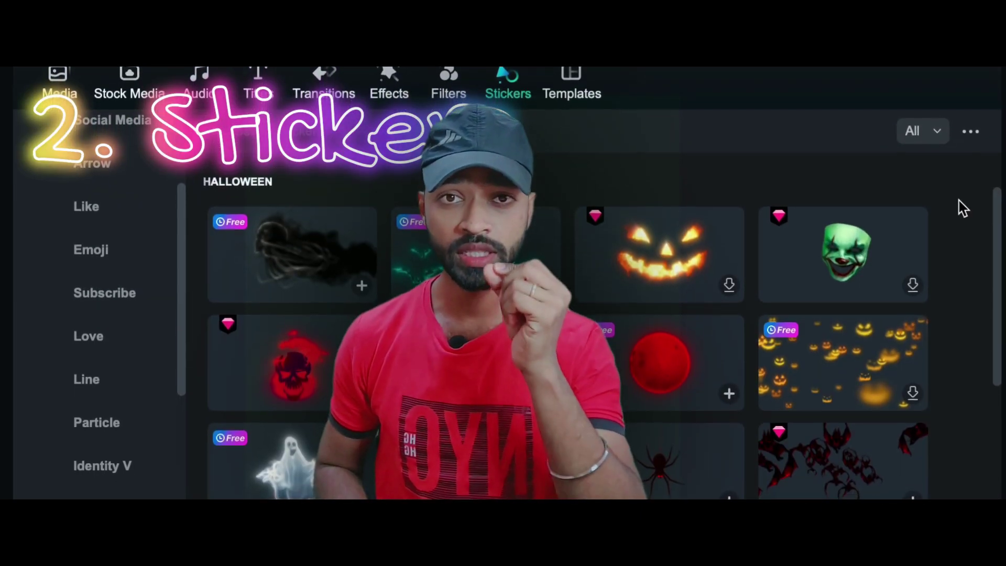
left_click_drag(996, 195, 997, 212)
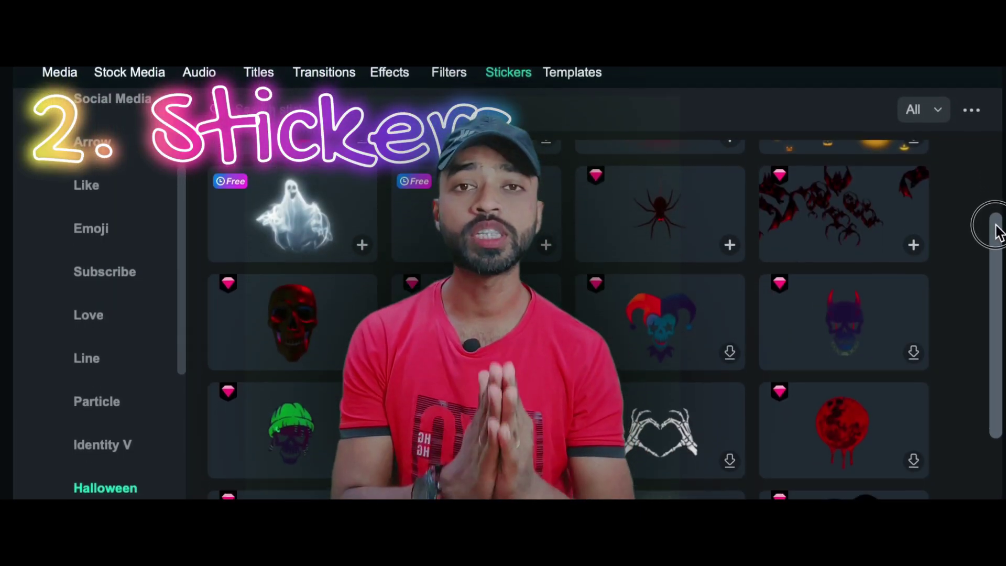
left_click_drag(999, 287, 1001, 309)
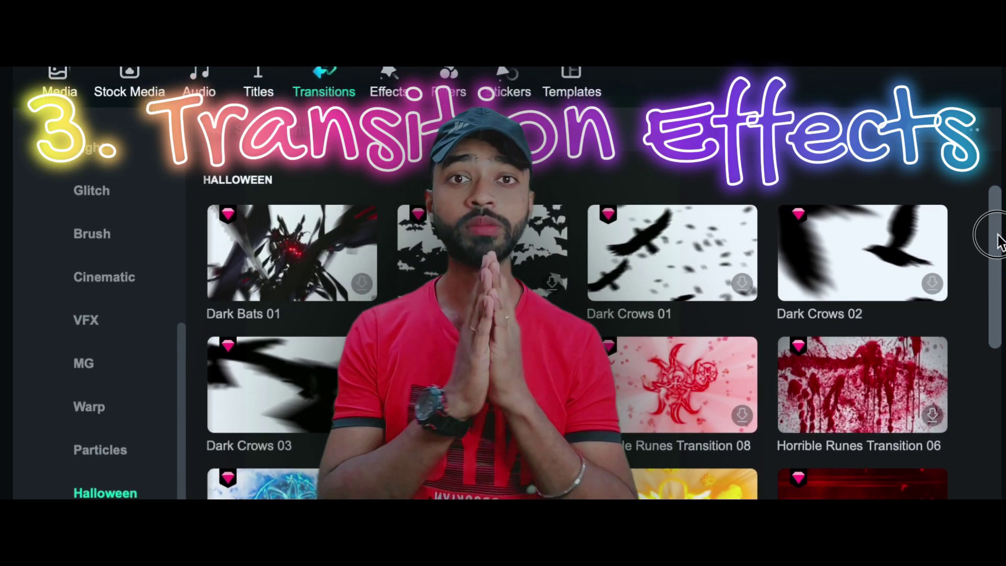
left_click_drag(996, 231, 995, 498)
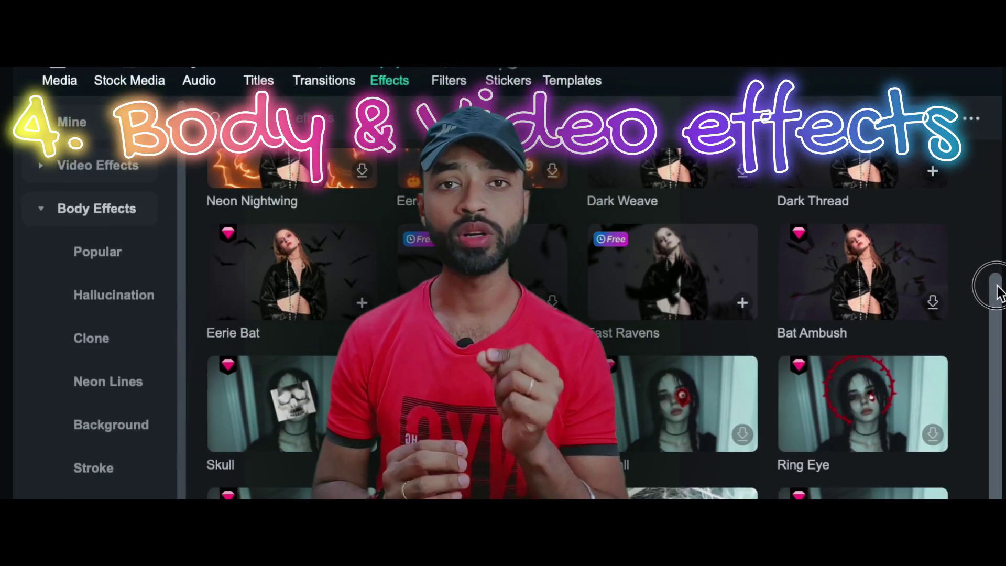
left_click_drag(997, 291, 996, 369)
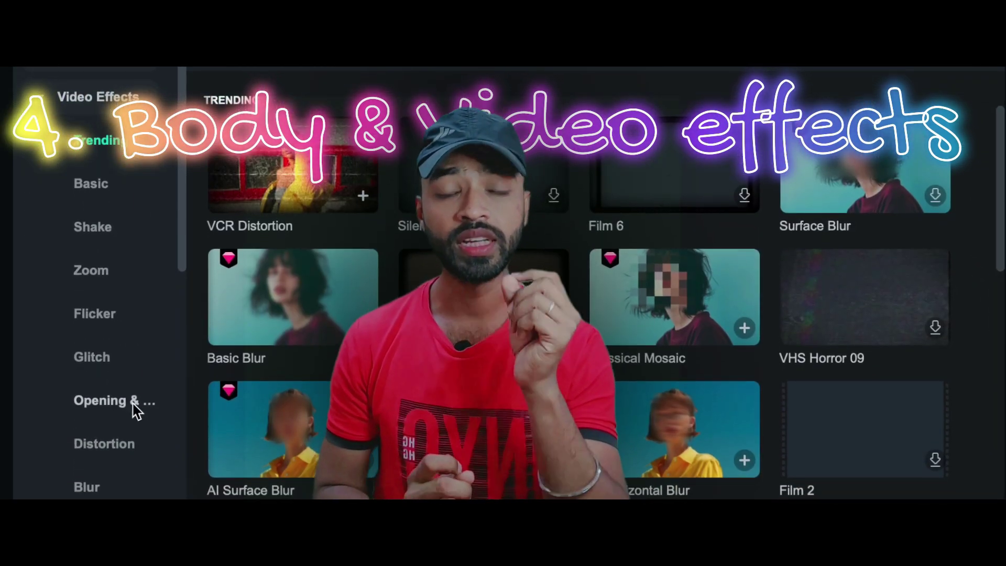
left_click_drag(996, 157, 999, 223)
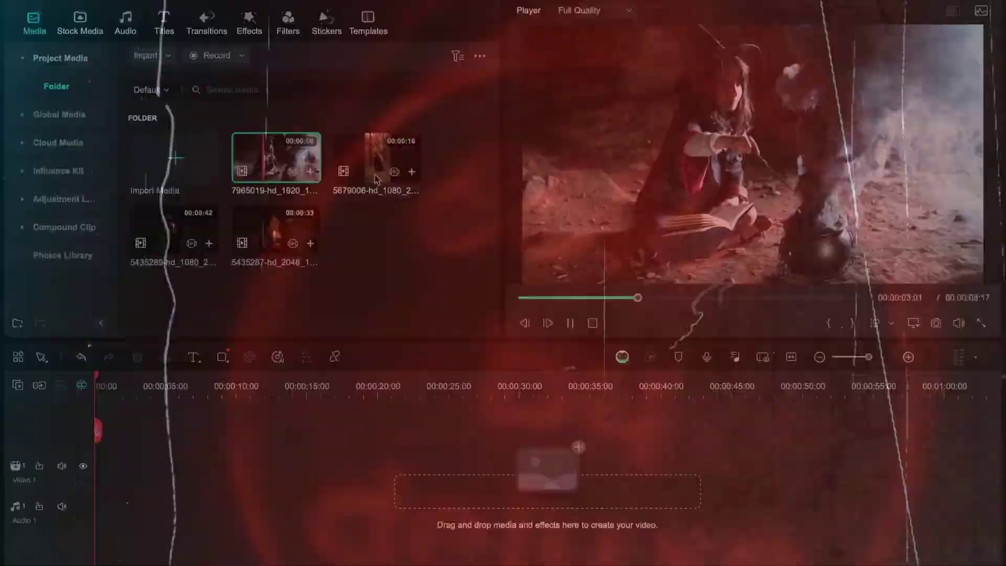
Step: Add the witch-at-the-cauldron clip and darken it: lower exposure, higher contrast, adjusted highlights and blacks
mouse_move(276, 157)
left_mouse_down()
mouse_move(101, 471)
mouse_move(155, 468)
mouse_move(137, 413)
left_mouse_up()
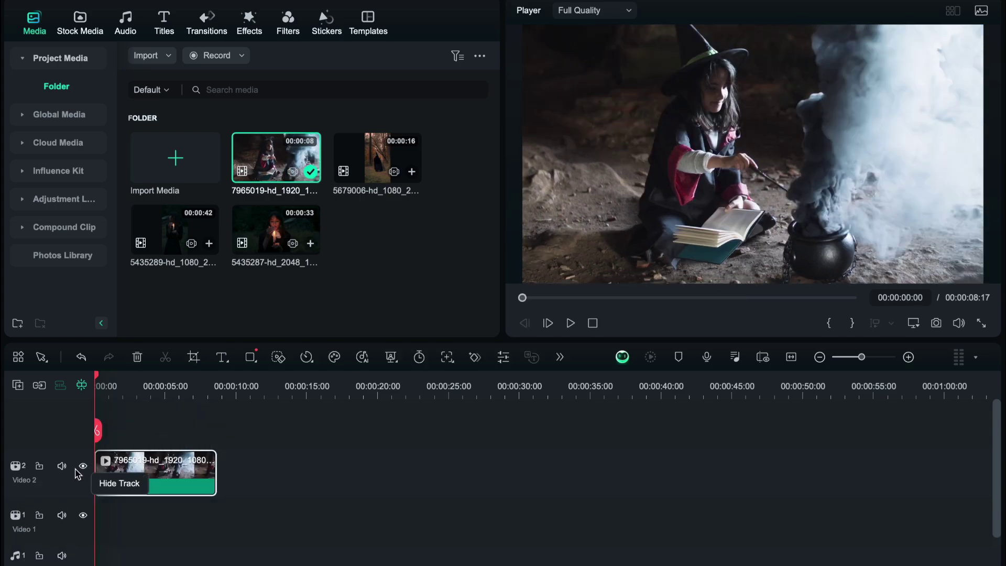
double_click(158, 476)
left_click(83, 10)
scroll(229, 204, "down", 5)
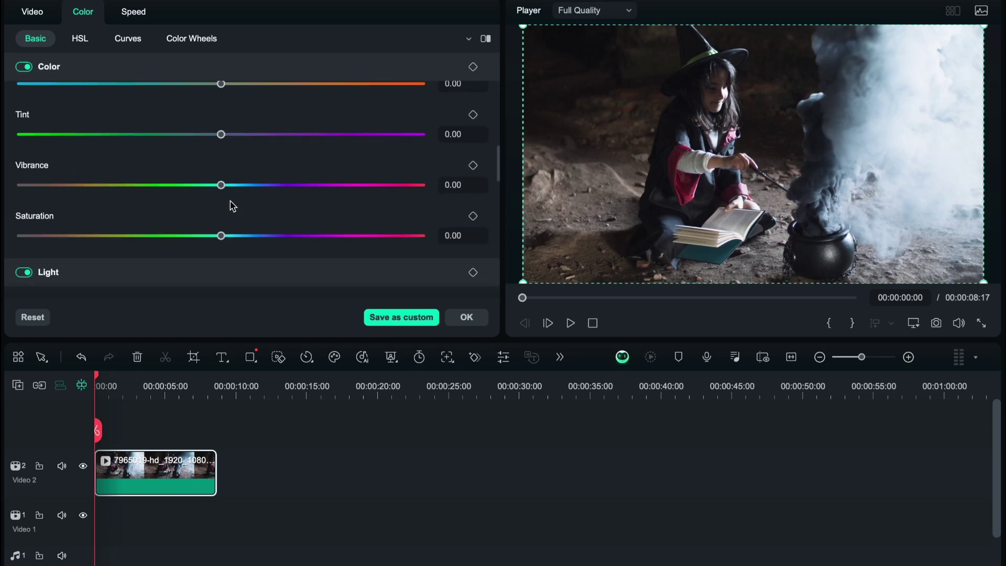
scroll(224, 220, "down", 1)
scroll(220, 205, "down", 3)
scroll(204, 165, "down", 2)
mouse_move(220, 177)
left_mouse_down()
mouse_move(180, 178)
mouse_move(246, 159)
mouse_move(135, 161)
left_mouse_up()
scroll(221, 165, "down", 2)
scroll(219, 204, "down", 2)
mouse_move(221, 218)
left_mouse_down()
mouse_move(315, 218)
mouse_move(128, 218)
mouse_move(295, 218)
left_mouse_up()
scroll(289, 215, "down", 2)
scroll(289, 215, "down", 2)
left_click(460, 317)
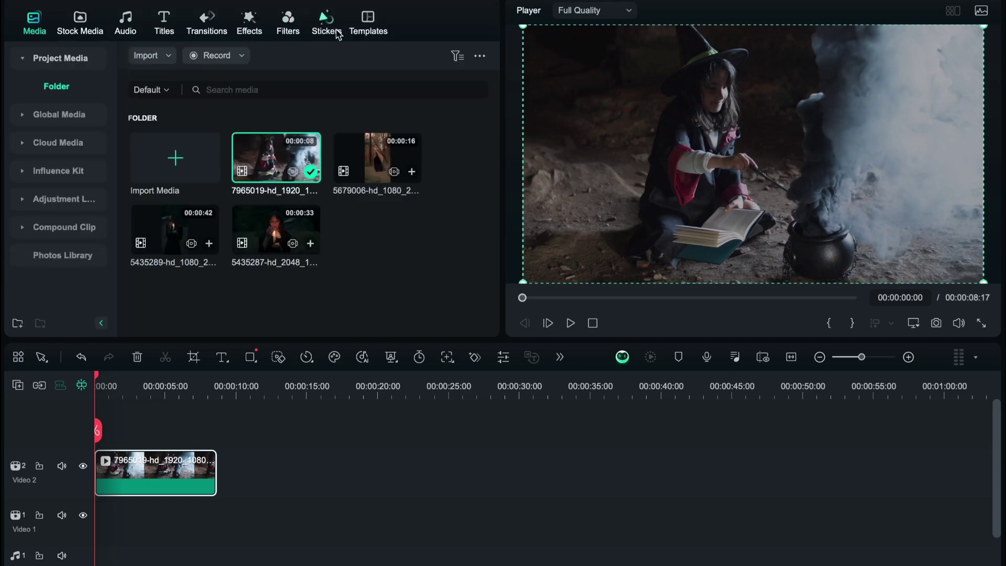
Step: Show the Halloween sticker category to find the white ghost sticker
left_click(330, 26)
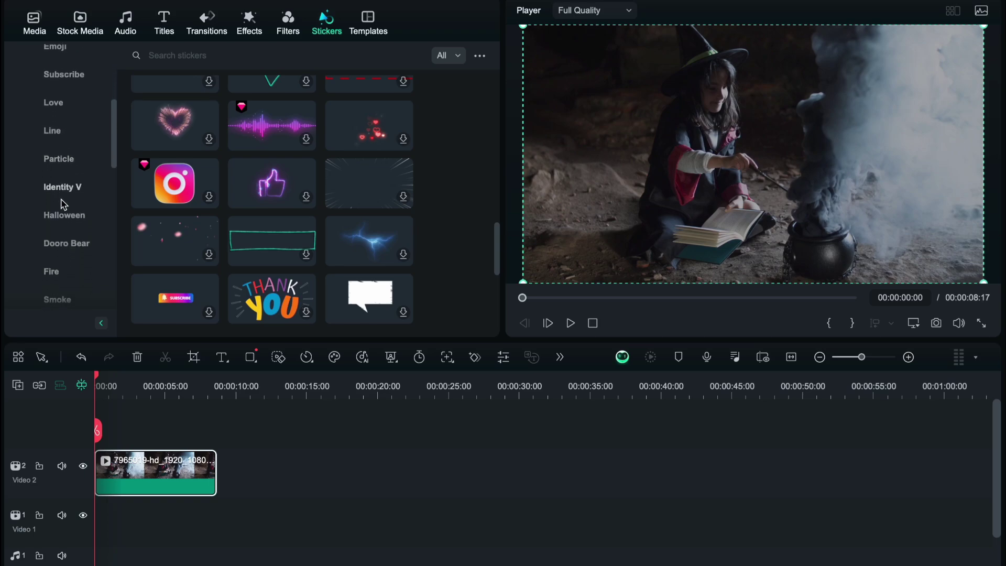
left_click(64, 216)
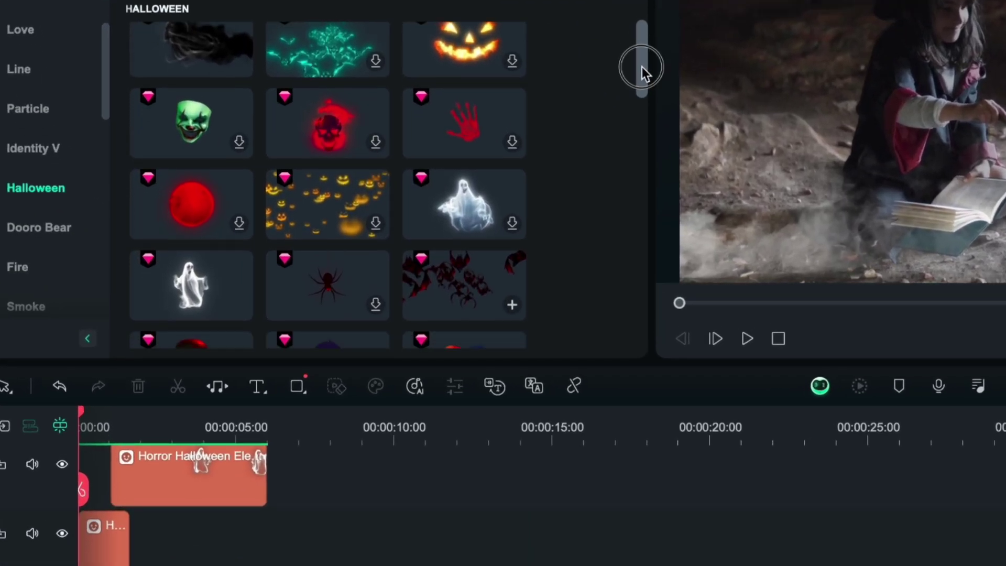
mouse_move(641, 67)
left_mouse_down()
mouse_move(629, 148)
mouse_move(635, 312)
mouse_move(623, 14)
left_mouse_up()
scroll(327, 206, "down", 2)
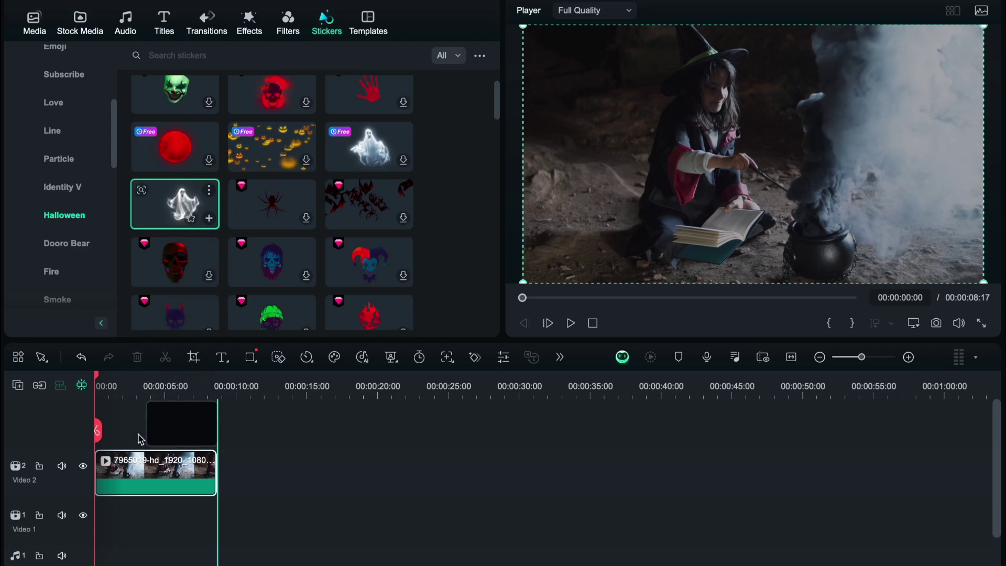
Step: Add the ghost sticker above the witch, apply AI Portrait Cutout, and move the sticker to the top track
mouse_move(139, 439)
left_mouse_down()
mouse_move(151, 405)
mouse_move(155, 412)
left_mouse_up()
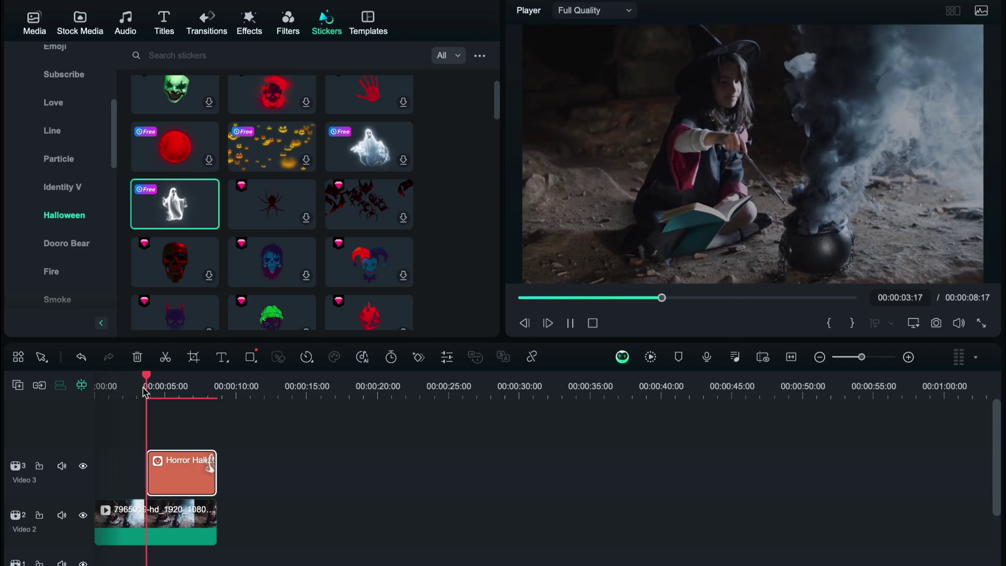
double_click(177, 532)
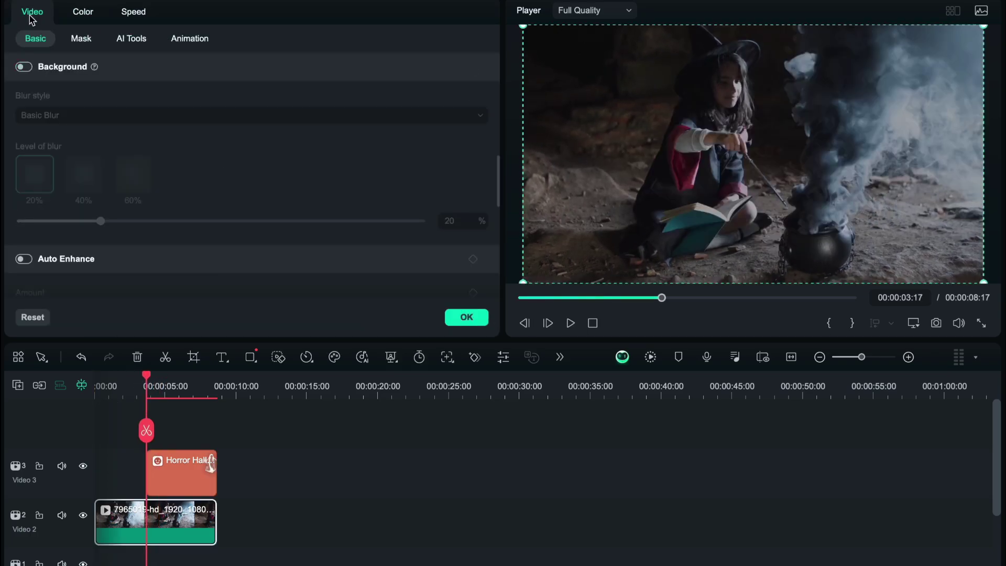
left_click(131, 39)
left_click(55, 97)
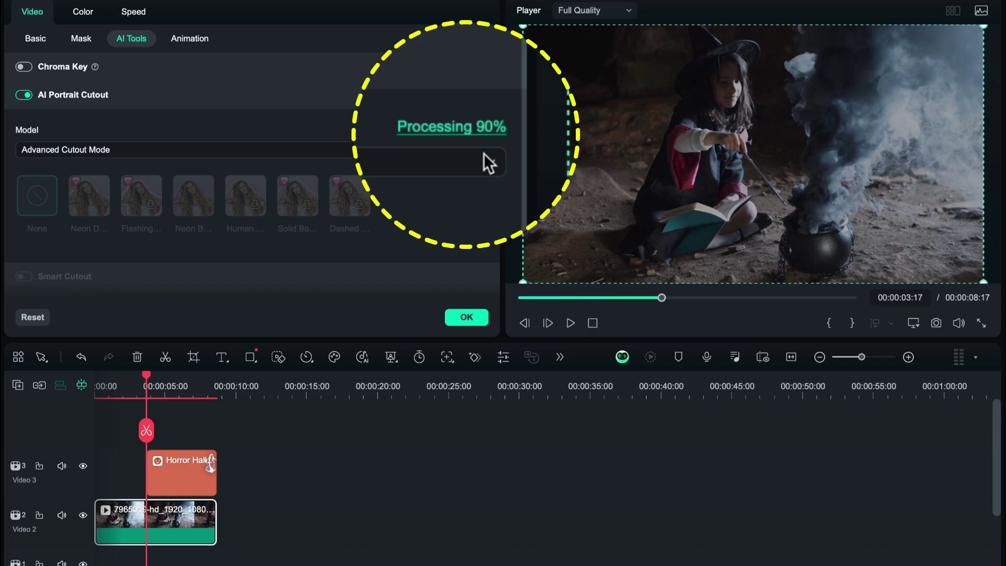
left_click(177, 480)
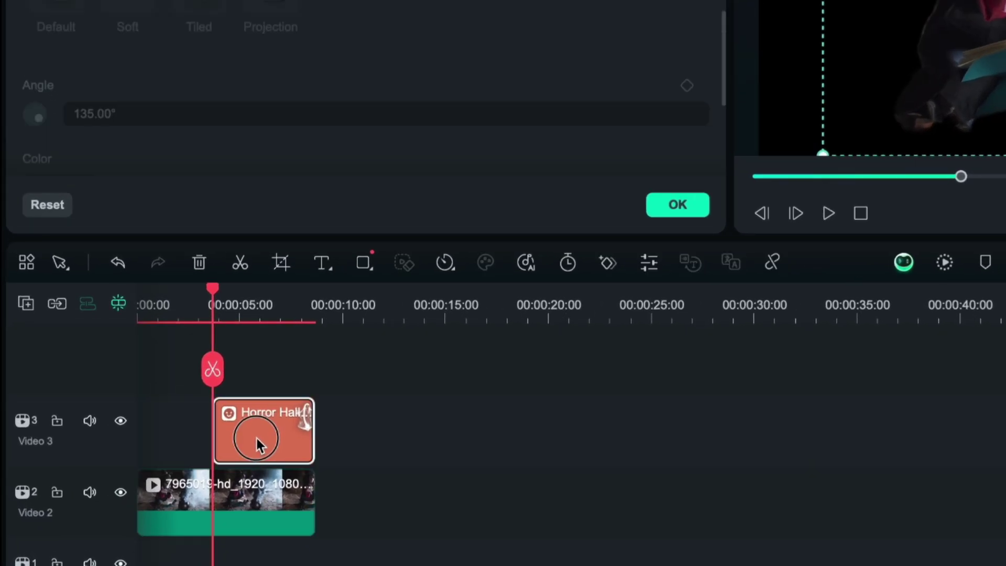
left_click_drag(260, 401, 262, 379)
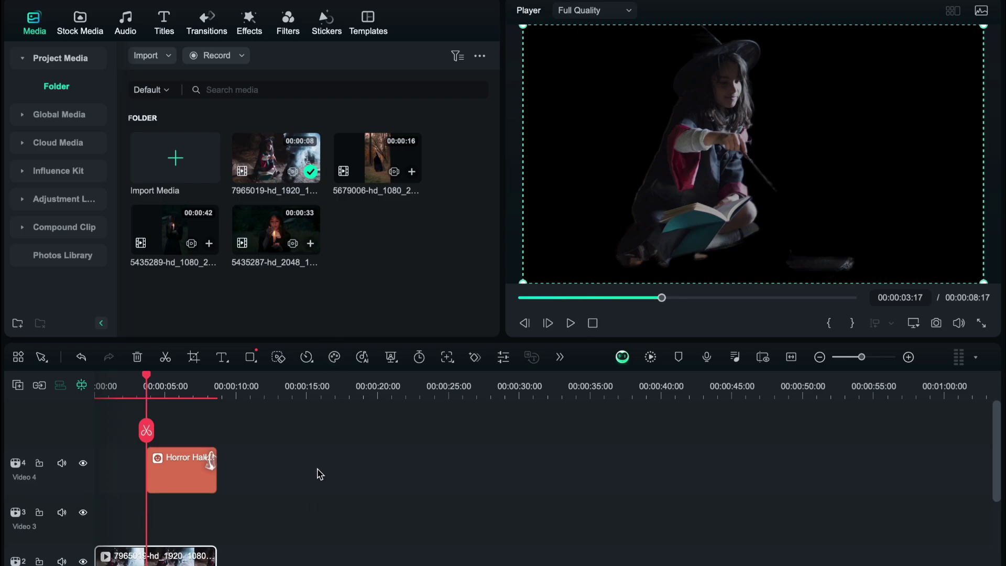
scroll(296, 543, "down", 2)
left_click_drag(173, 517, 177, 484)
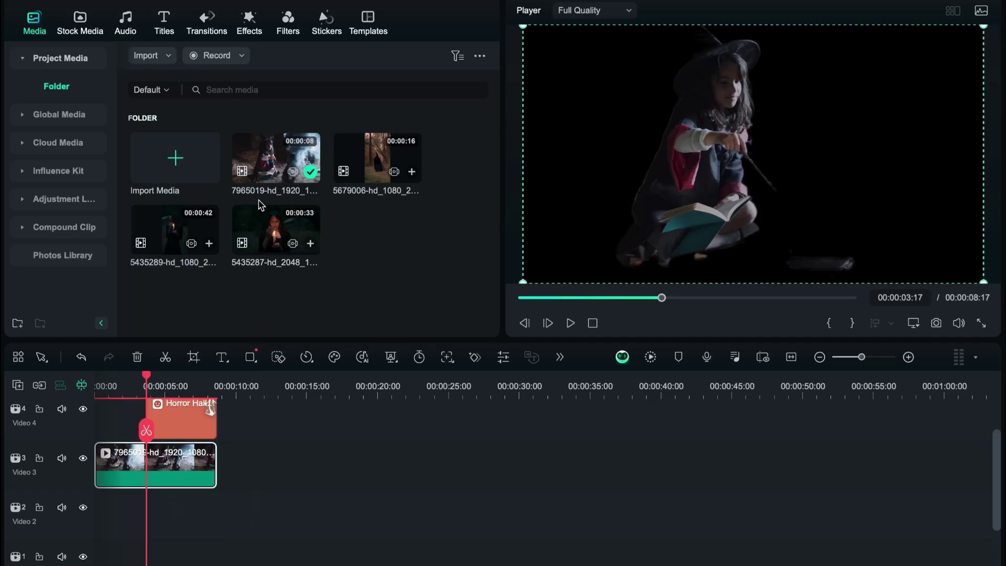
Step: Put a full copy of the witch clip on Video 1 and the ghost sticker on Video 2
left_click_drag(201, 503, 161, 542)
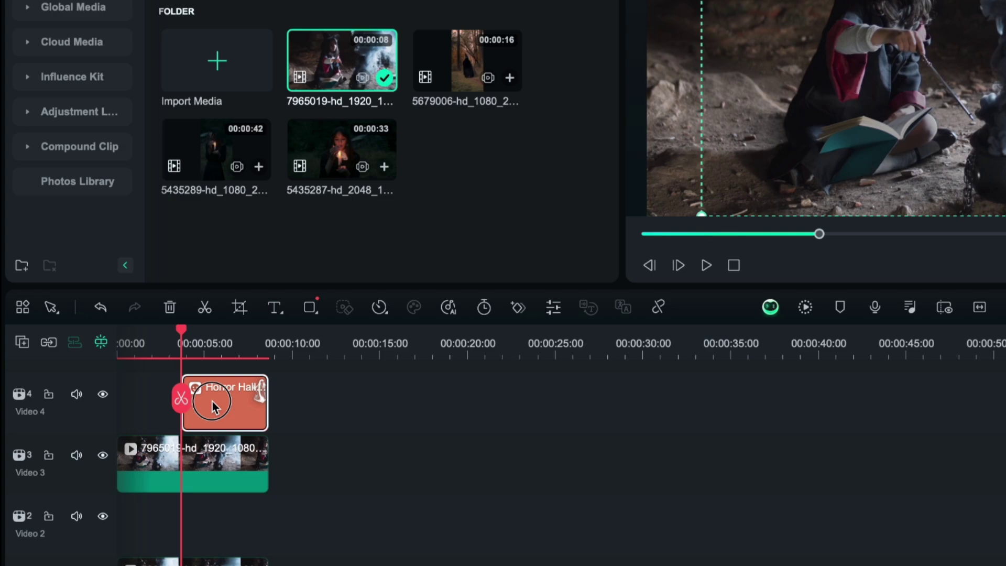
mouse_move(212, 406)
left_mouse_down()
mouse_move(353, 475)
mouse_move(323, 489)
left_mouse_up()
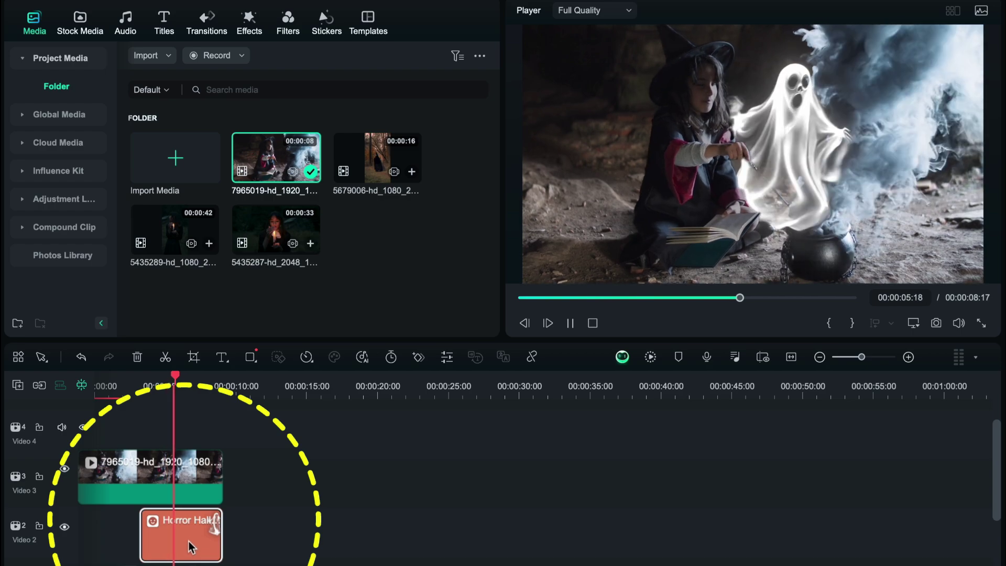
Step: Shrink the ghost sticker, move it up-left above the cauldron, and make its clip start earlier
double_click(167, 543)
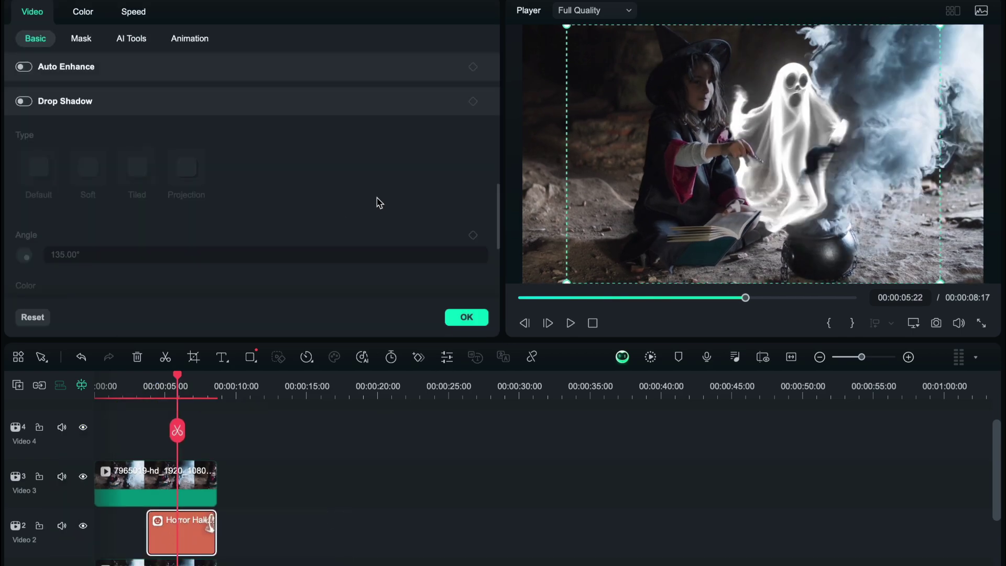
scroll(99, 119, "up", 2)
scroll(70, 94, "up", 10)
left_click_drag(137, 142, 120, 145)
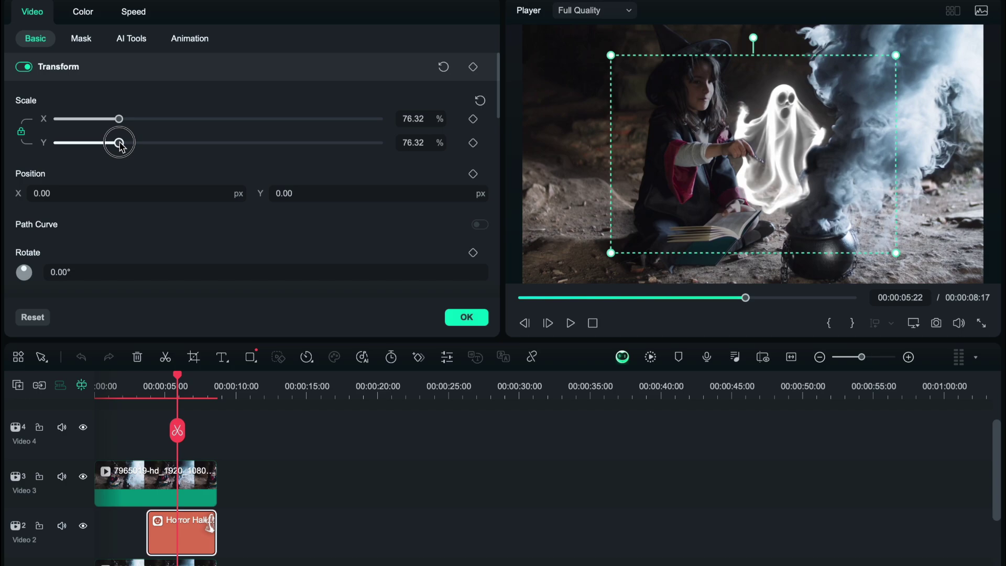
left_click_drag(318, 197, 141, 189)
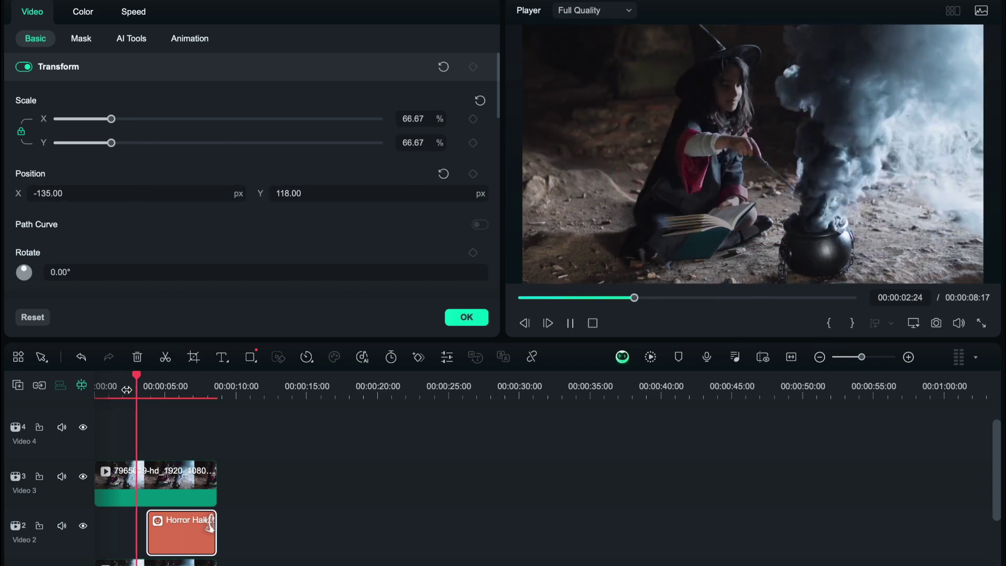
key("space")
key("space")
left_click_drag(314, 194, 411, 180)
left_click_drag(111, 142, 119, 142)
scroll(175, 193, "down", 2)
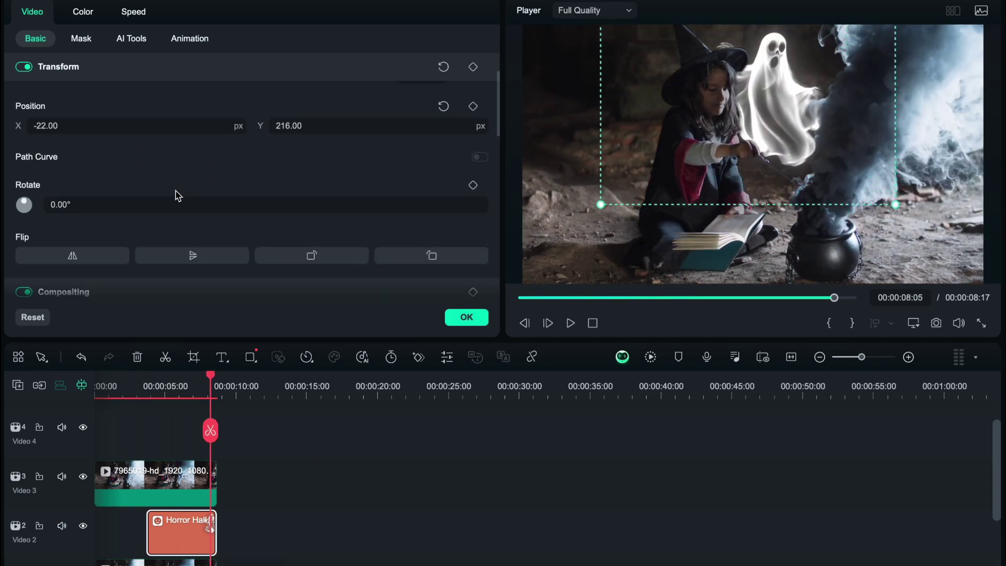
left_click_drag(24, 201, 112, 399)
left_click_drag(148, 530, 110, 530)
left_click(466, 317)
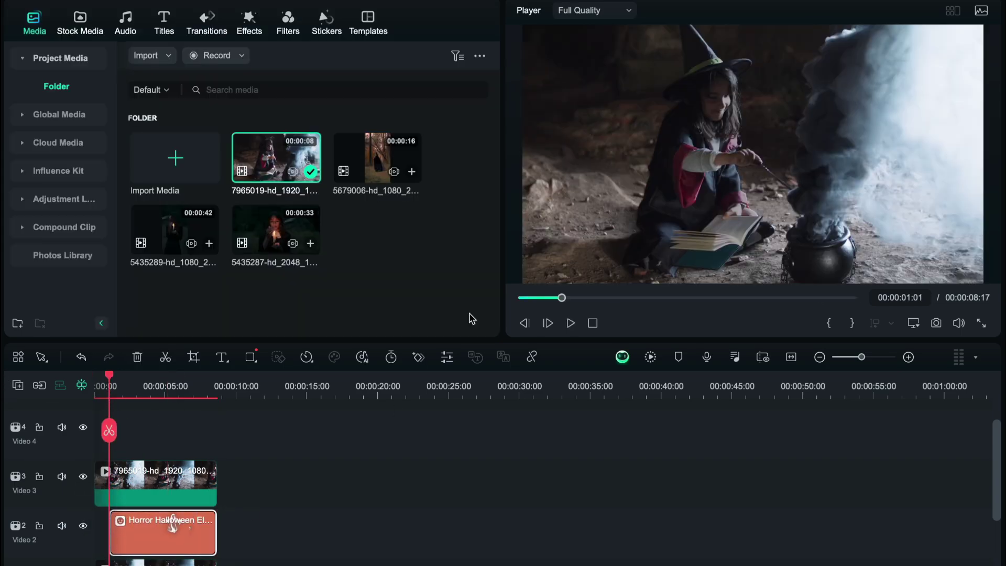
Step: Show the Halloween category under Video Effects in the effects library
left_click(217, 40)
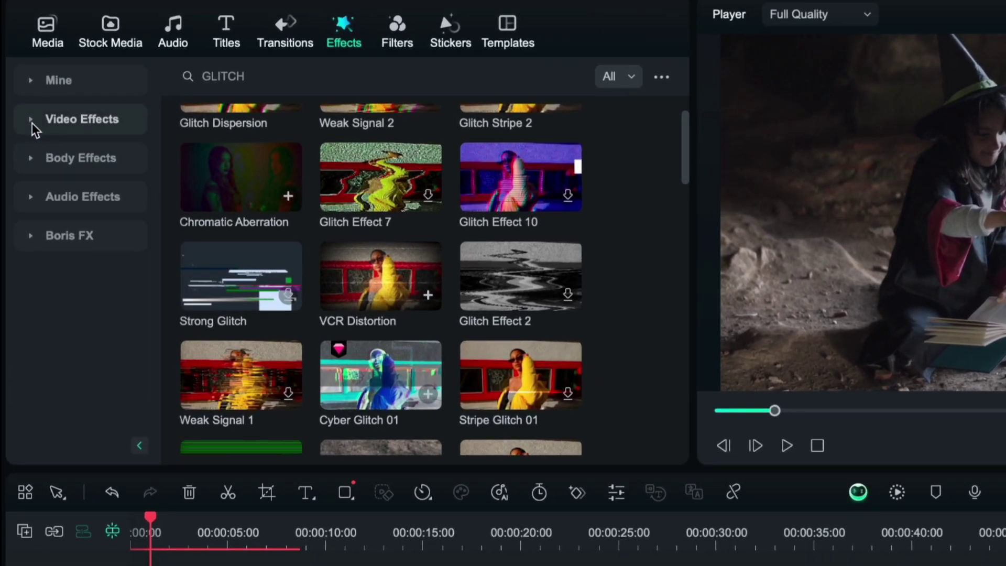
left_click(33, 122)
scroll(77, 207, "down", 2)
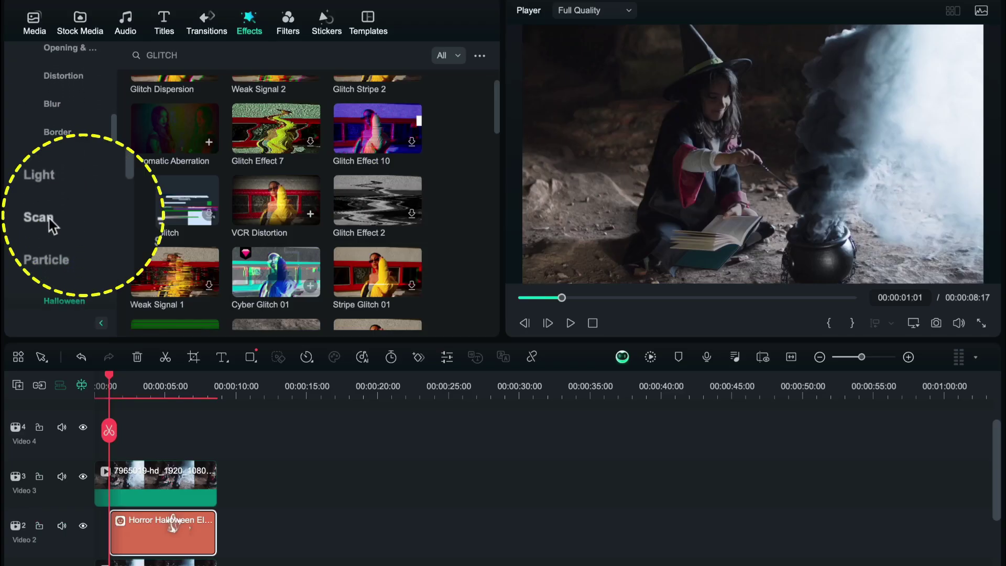
scroll(48, 218, "down", 2)
left_click(58, 228)
scroll(247, 227, "down", 3)
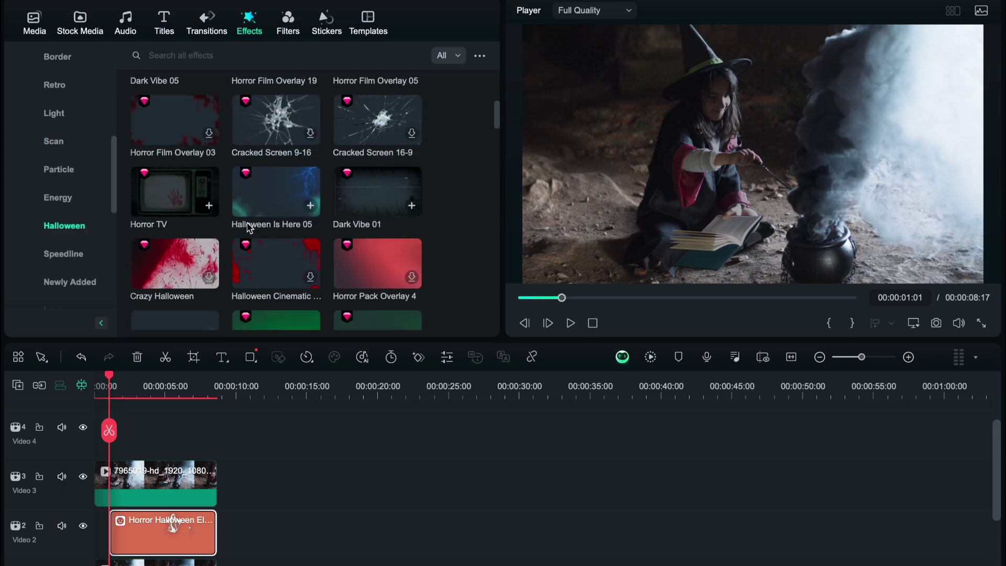
scroll(247, 227, "down", 3)
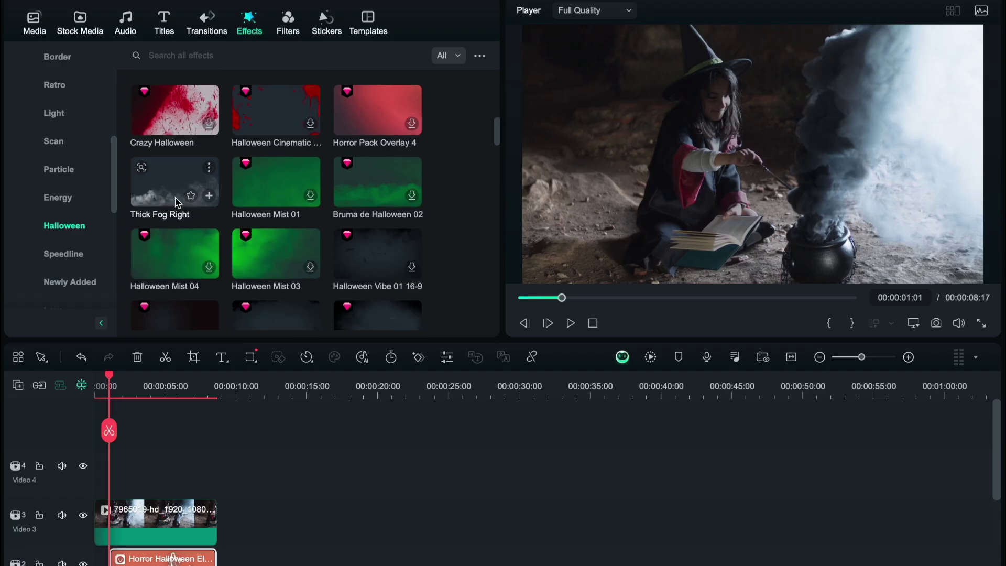
Step: Place the Thick Fog Right effect on Video 4 above the witch clip
mouse_move(177, 202)
left_mouse_down()
mouse_move(114, 487)
mouse_move(130, 456)
left_mouse_up()
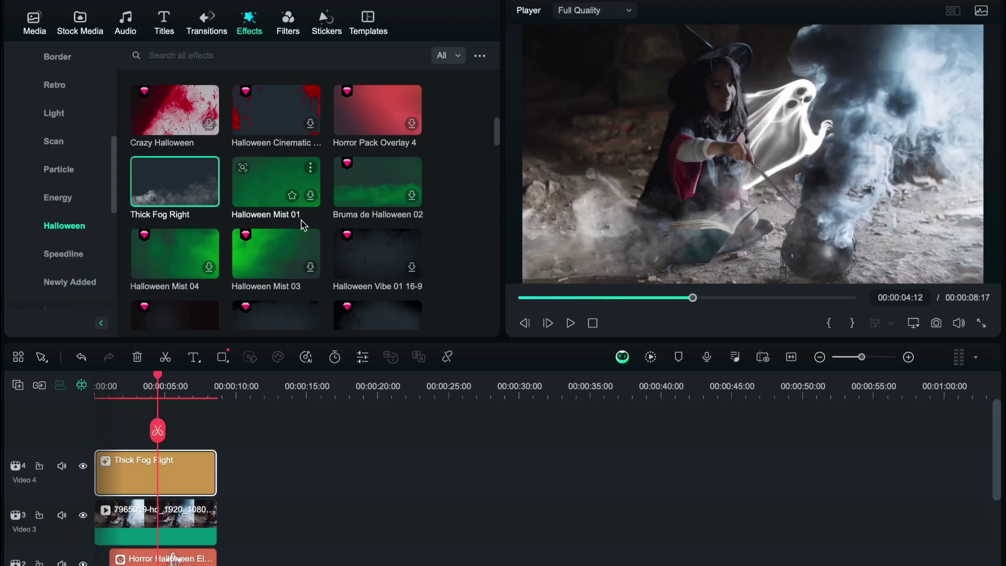
scroll(300, 226, "up", 2)
scroll(301, 226, "up", 2)
scroll(300, 226, "up", 1)
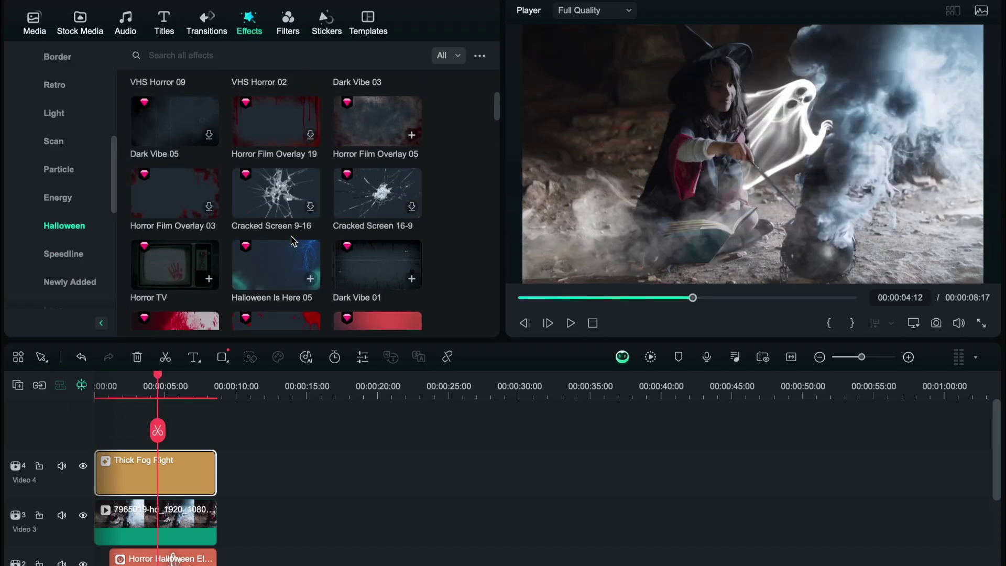
scroll(296, 229, "up", 1)
scroll(293, 234, "up", 1)
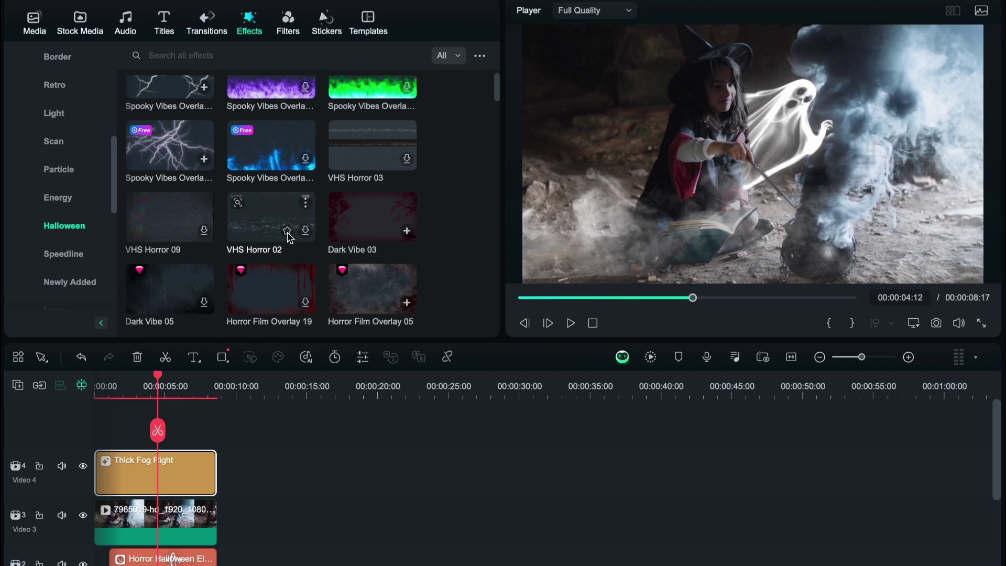
scroll(287, 238, "up", 1)
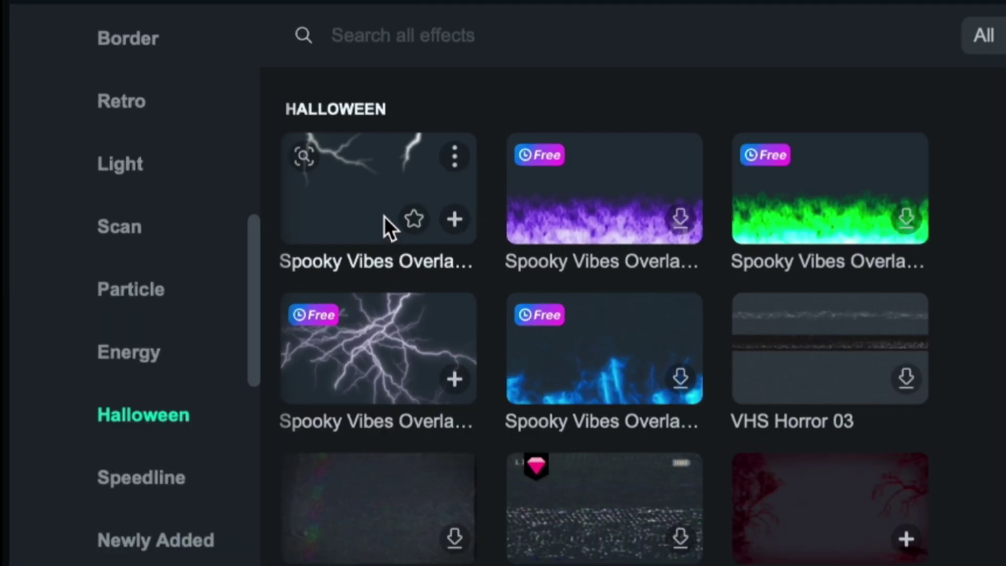
Step: Place the first Spooky Vibes lightning overlay on track 5, nudged slightly earlier
left_click_drag(173, 137, 158, 168)
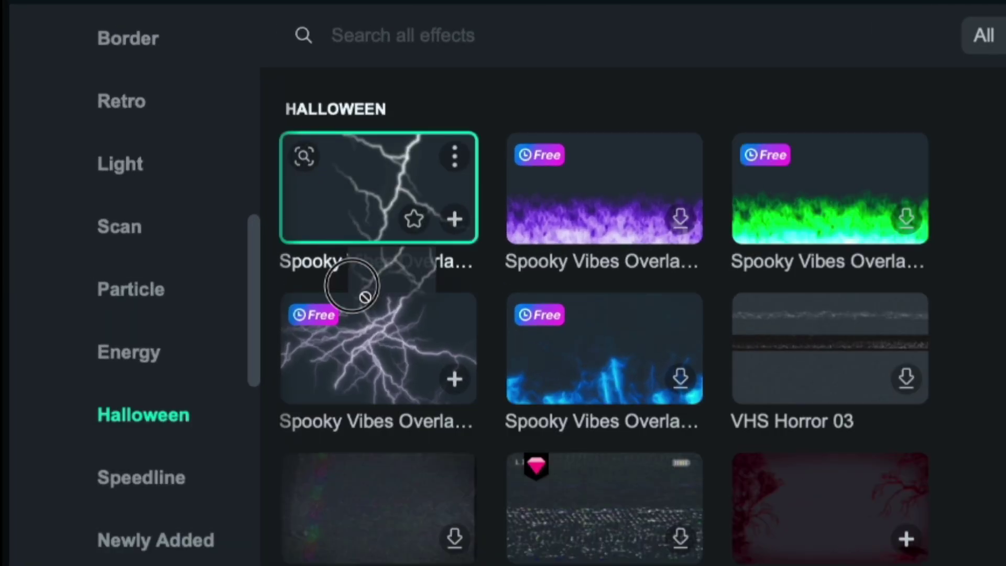
mouse_move(353, 290)
left_mouse_down()
mouse_move(195, 330)
mouse_move(204, 295)
left_mouse_up()
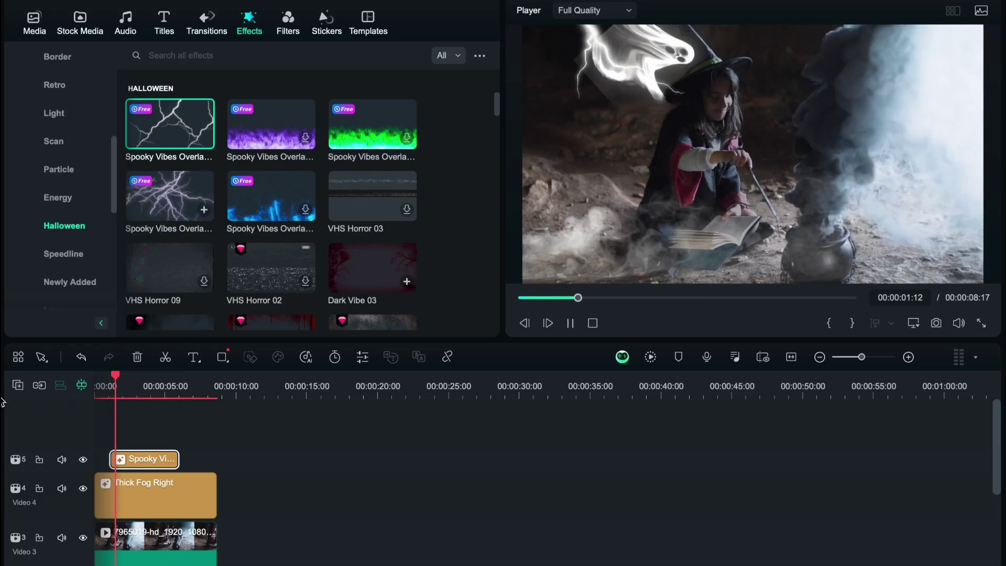
left_click_drag(156, 458, 149, 459)
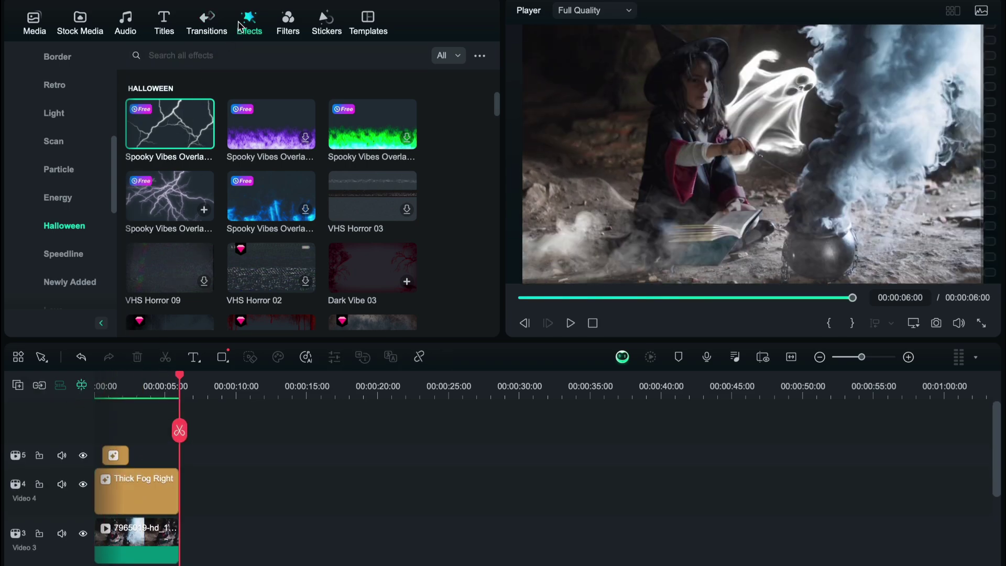
Step: Show the Halloween category in the sticker library again
left_click(321, 26)
left_click(45, 119)
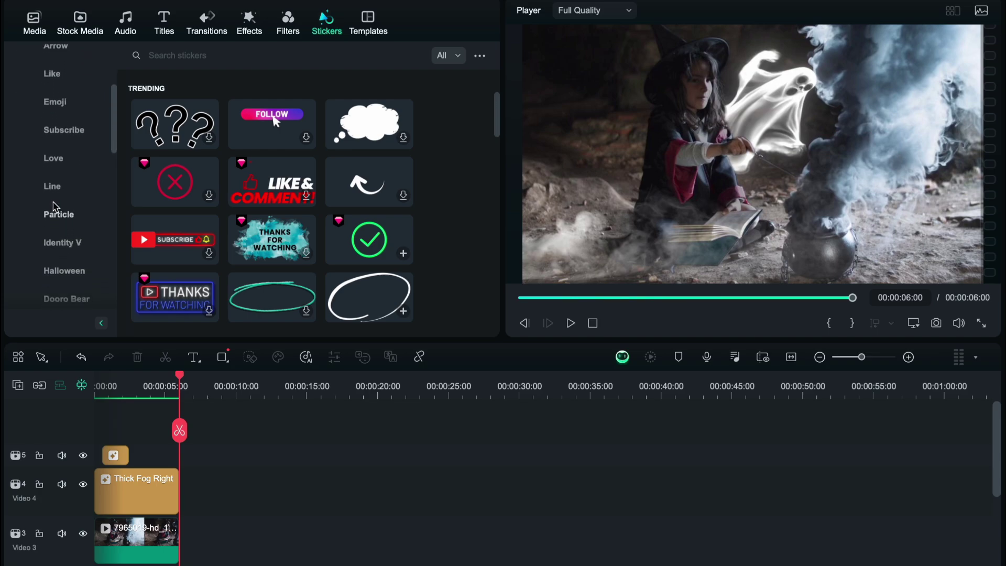
left_click(56, 204)
scroll(295, 209, "down", 10)
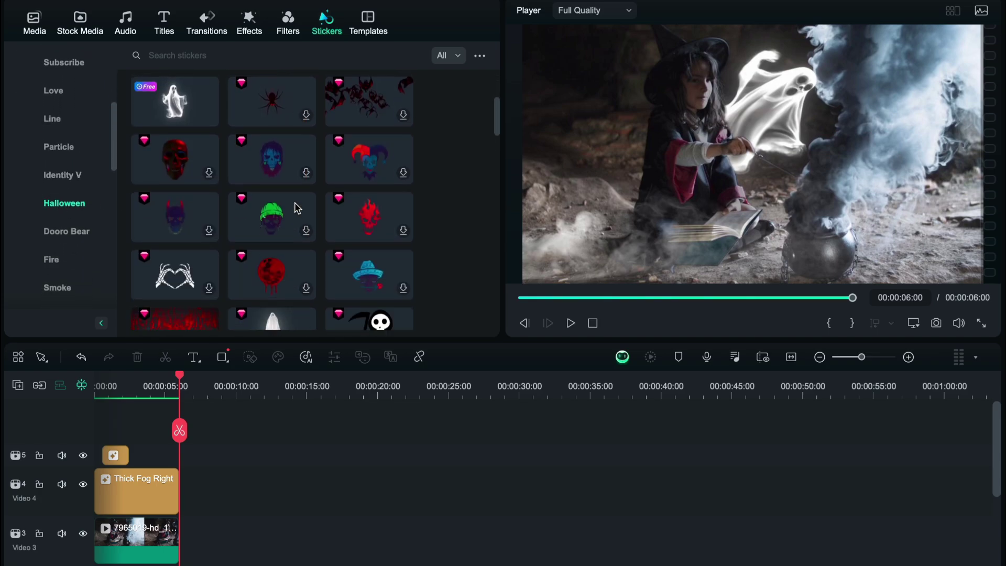
scroll(293, 208, "down", 2)
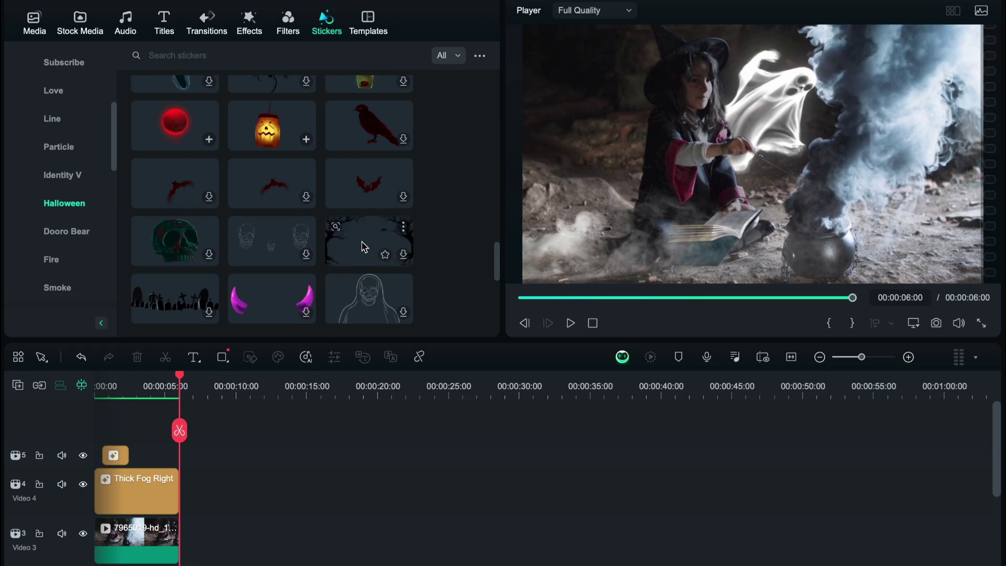
scroll(314, 243, "down", 5)
scroll(251, 273, "down", 3)
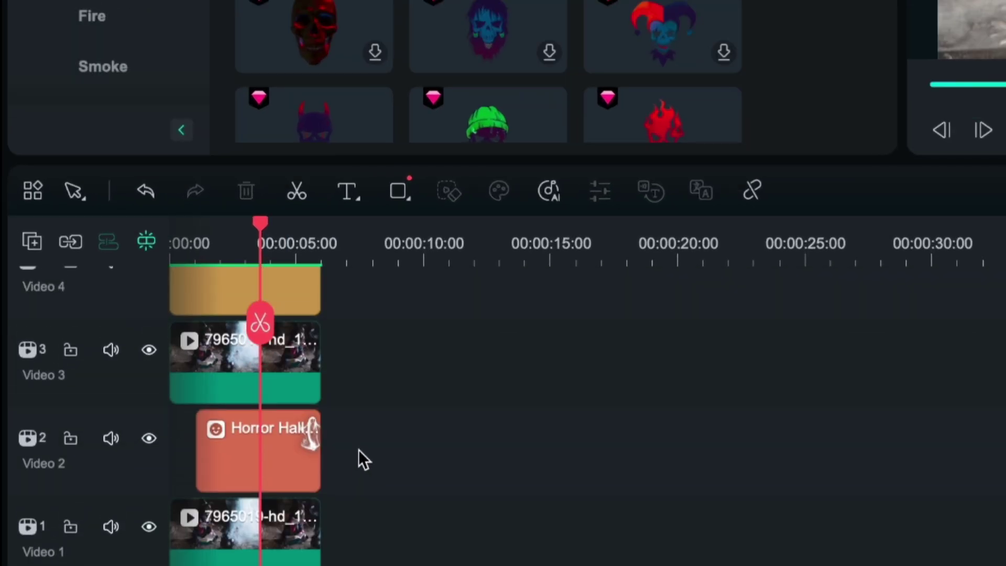
Step: Add the dark smoke sticker on a top track, shorten it, and move it to a lower track
left_click(145, 192)
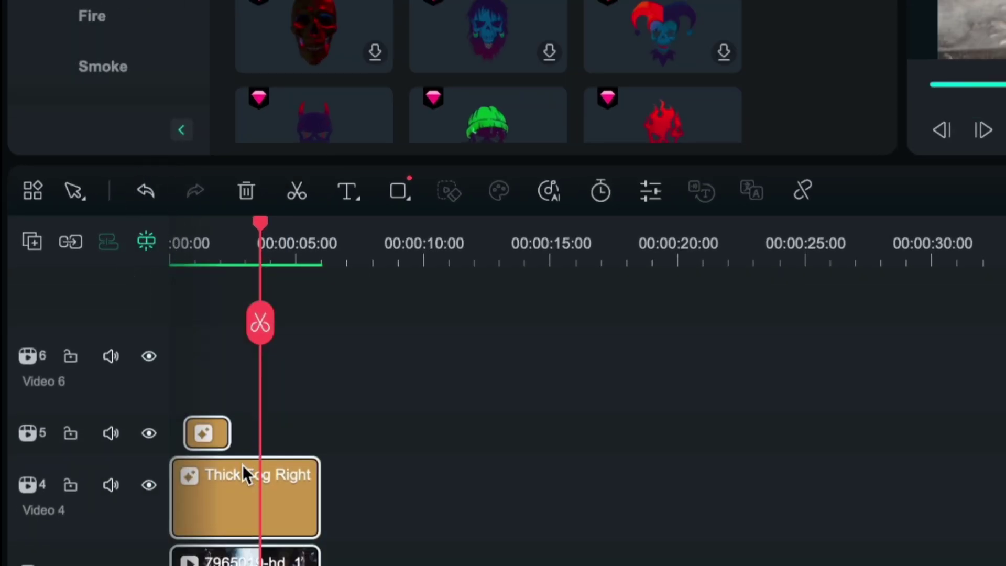
scroll(571, 429, "down", 2)
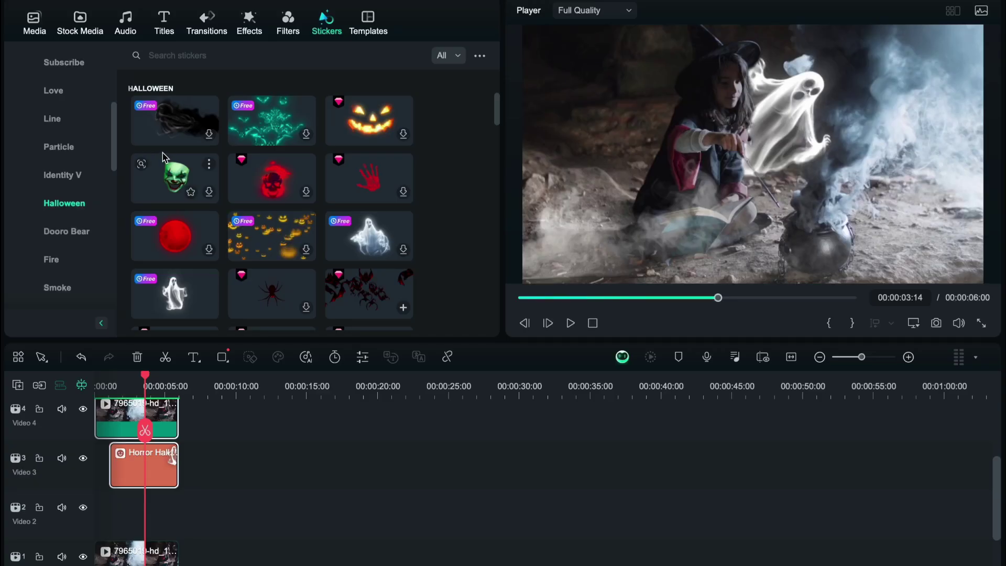
left_click_drag(165, 142, 94, 362)
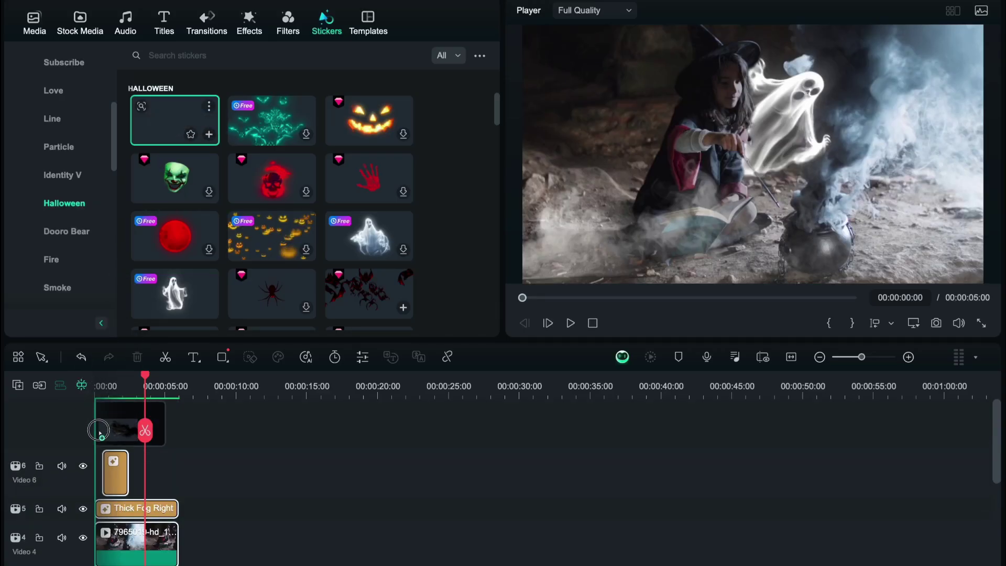
left_click_drag(100, 431, 102, 440)
left_click_drag(163, 460, 129, 460)
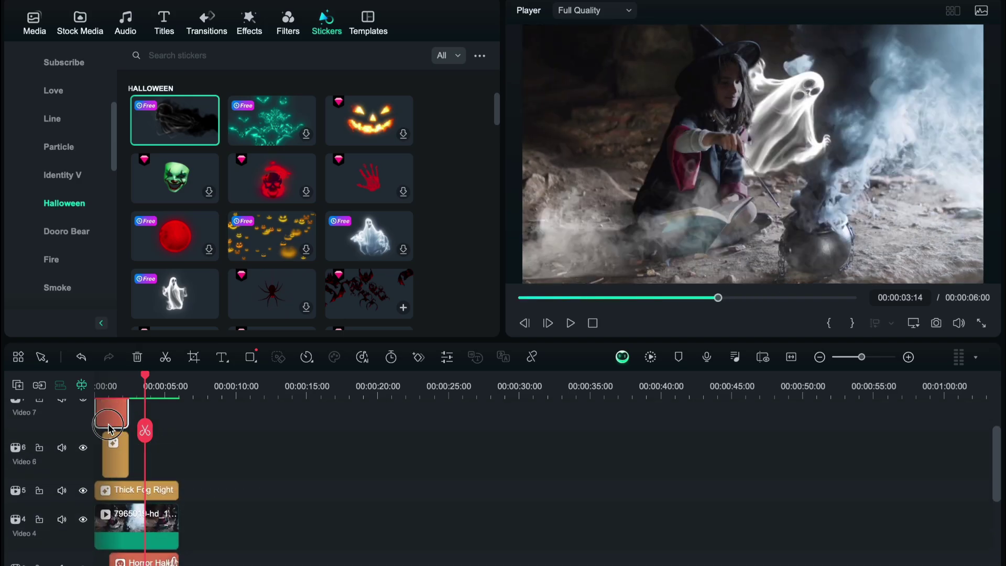
left_click_drag(108, 427, 163, 540)
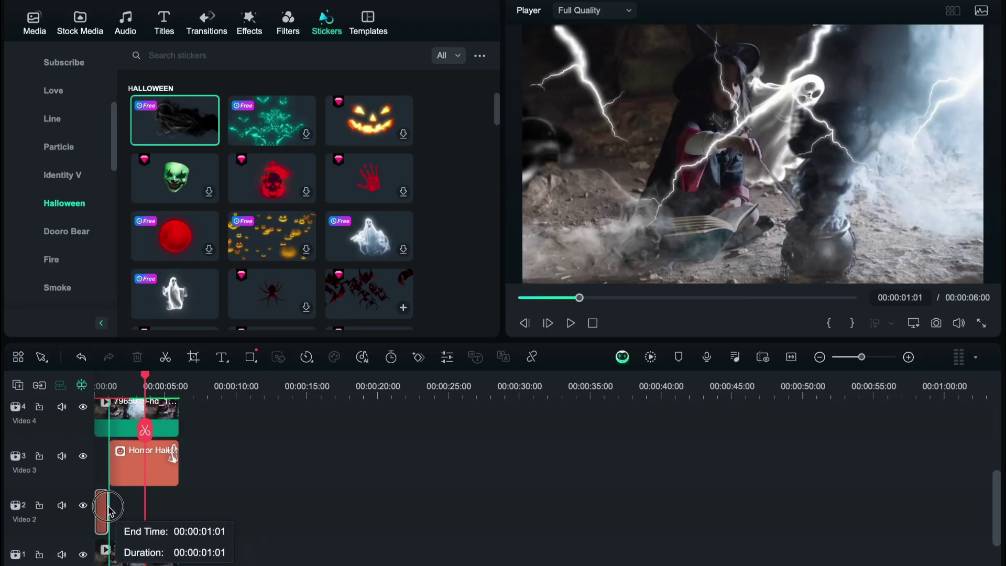
Step: Trim the Video 2 clip's end, then place clip 5435287 on Video 1 and Video 2
left_click_drag(126, 511, 128, 511)
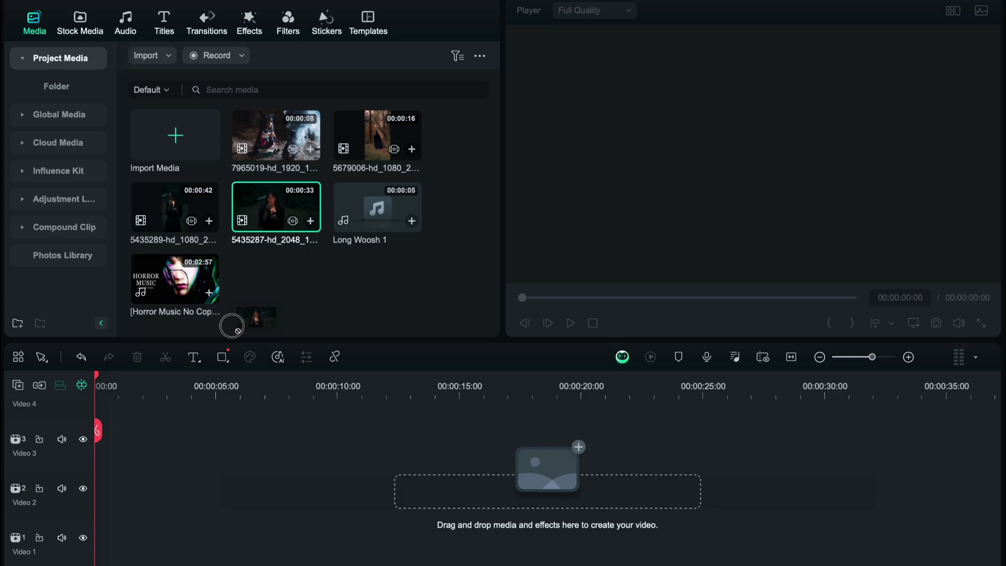
left_click_drag(232, 324, 83, 537)
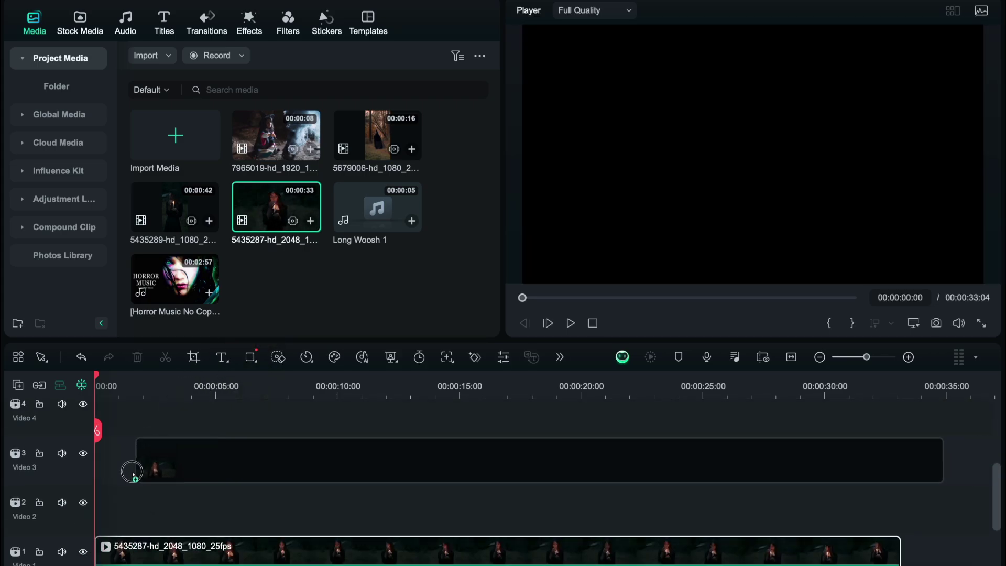
left_click_drag(245, 346, 87, 503)
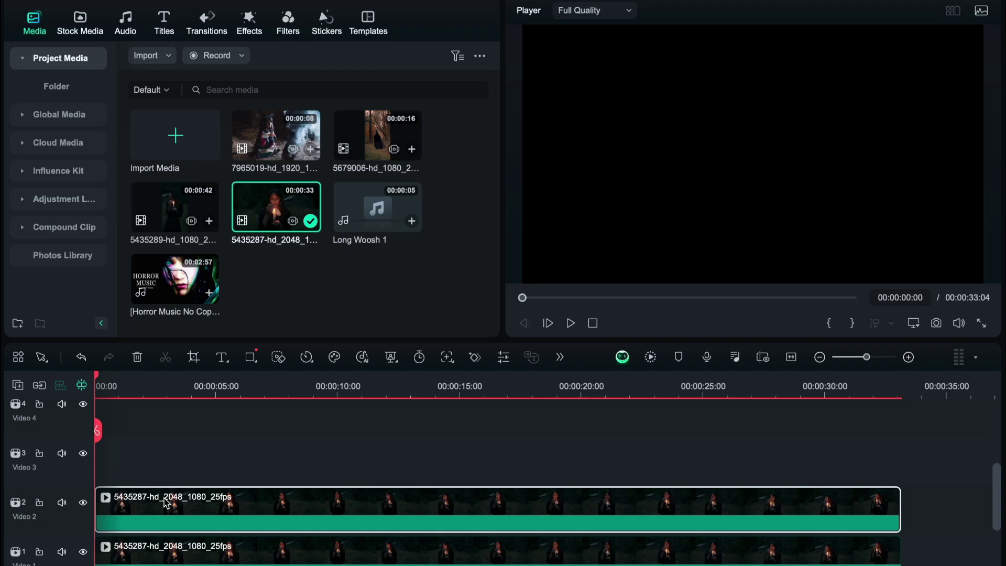
scroll(165, 503, "down", 1)
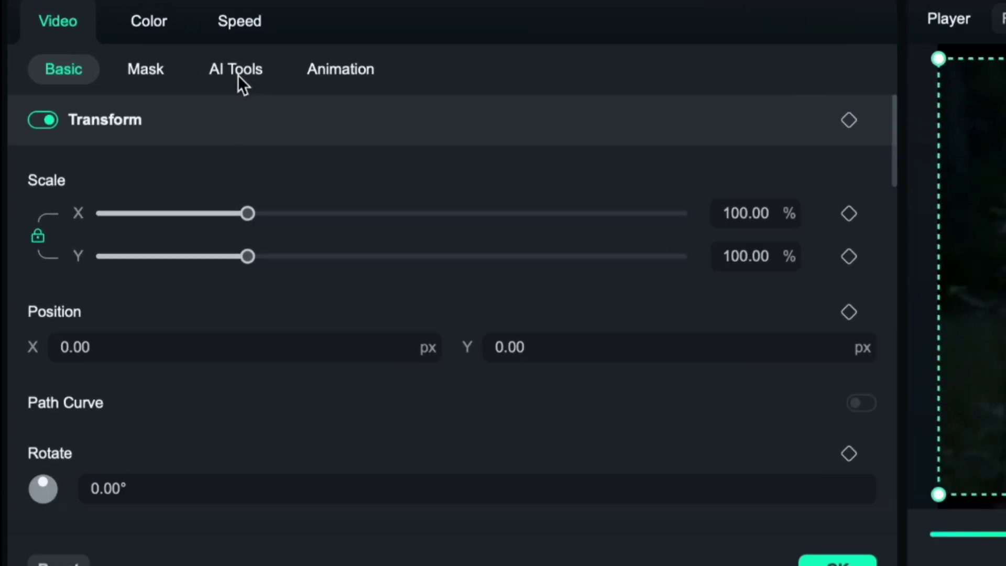
Step: Enable AI Portrait Cutout on the upper candle clip from the AI Tools panel
left_click(131, 39)
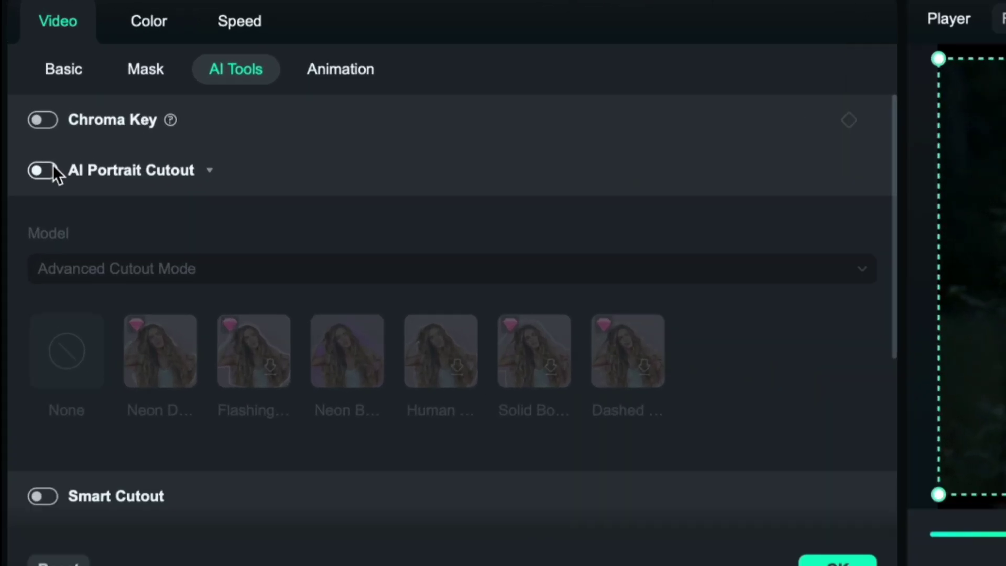
left_click(24, 94)
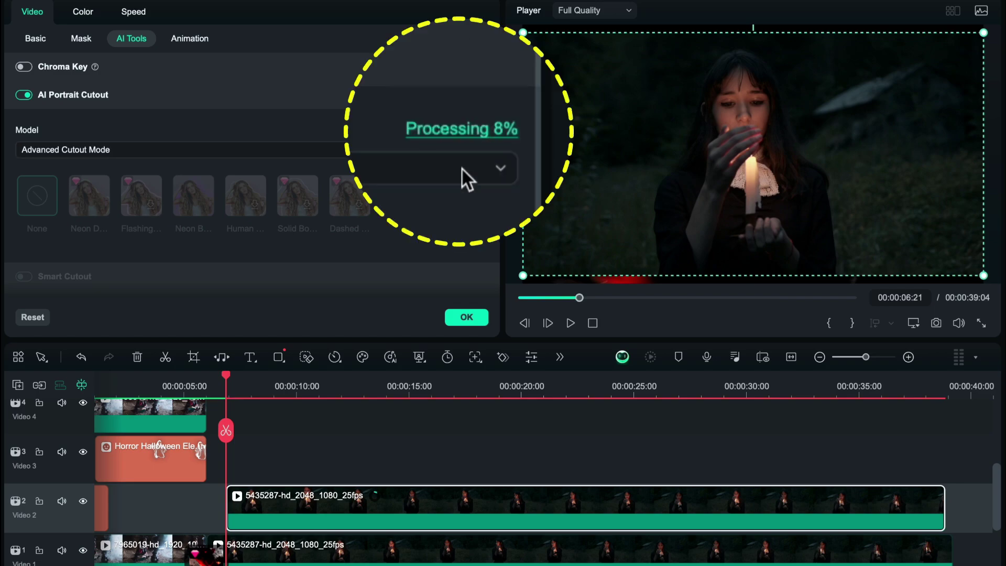